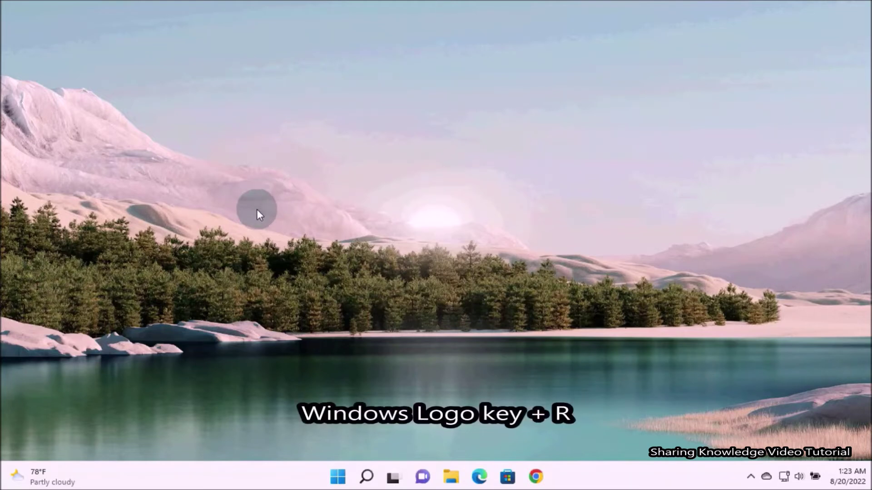
- Open the C:\Windows\Web folder by its path from the Run box
key(super+r)
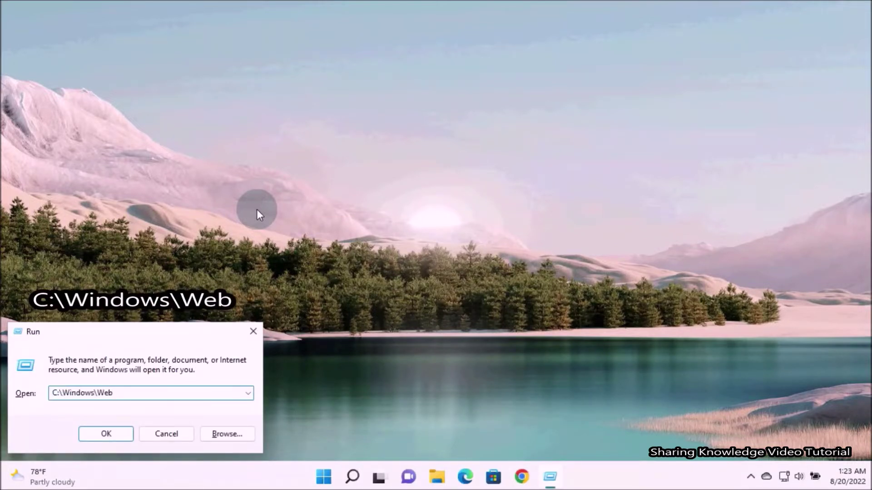
key(Return)
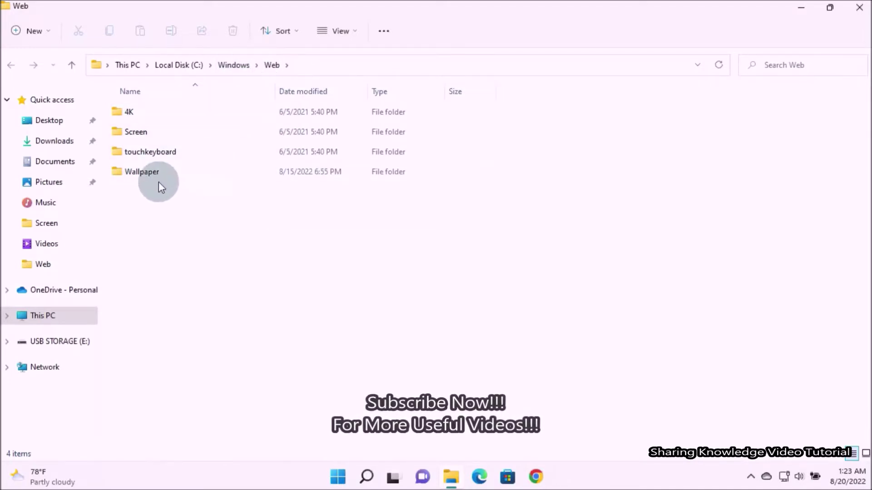
- Browse to 4K\Wallpaper\Windows to view its two wallpaper images
double_click(143, 117)
click(143, 117)
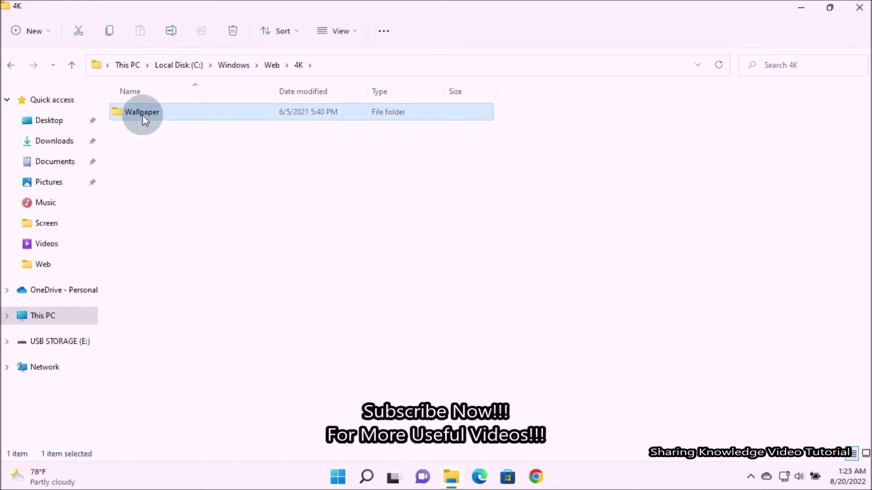
double_click(144, 118)
double_click(143, 117)
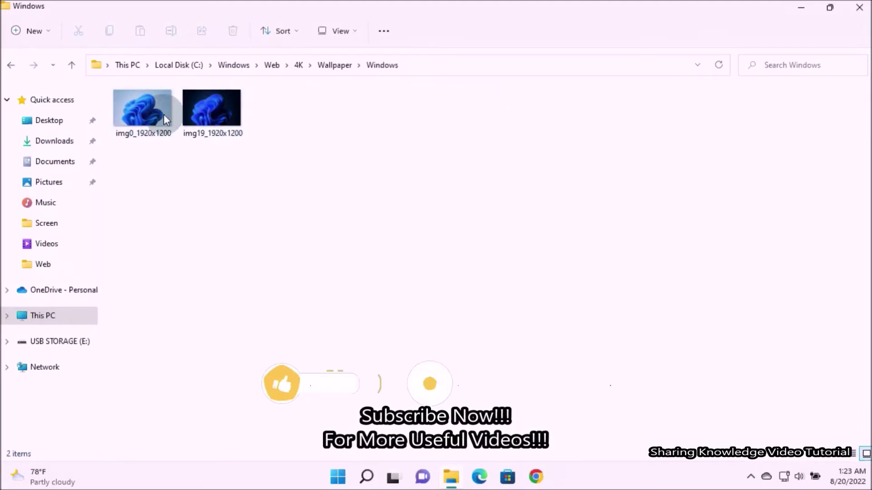
- Go back up to Web and open the Screen folder
click(72, 65)
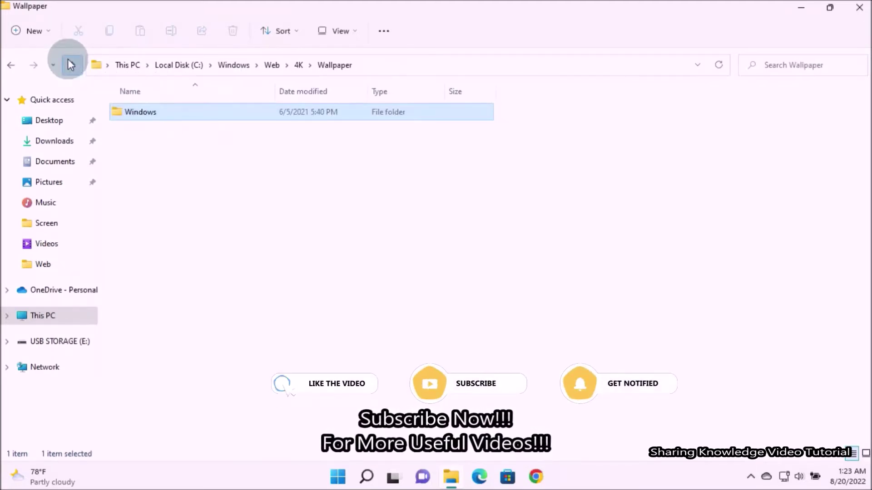
click(71, 65)
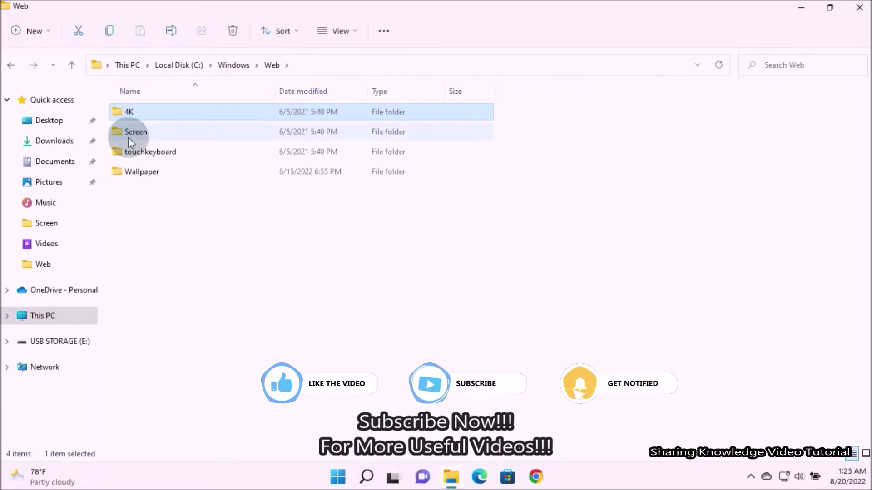
double_click(136, 132)
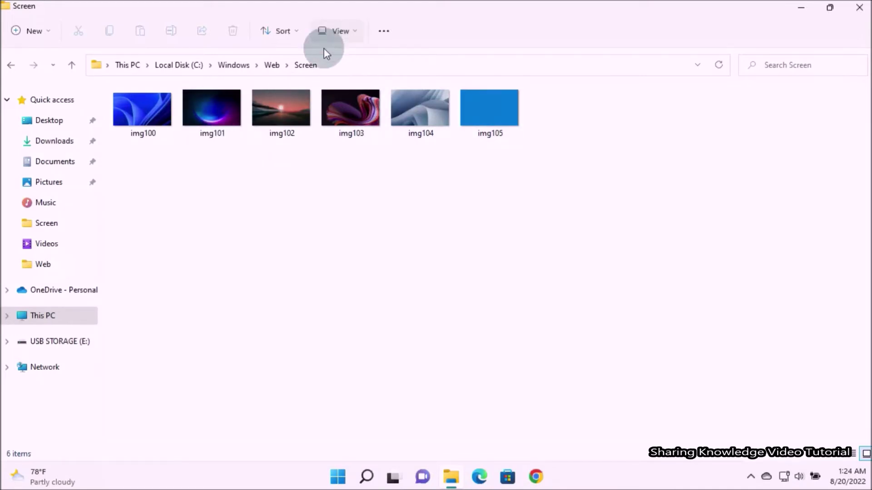
- View the eight touchkeyboard images, then return to Web and open Wallpaper
click(74, 66)
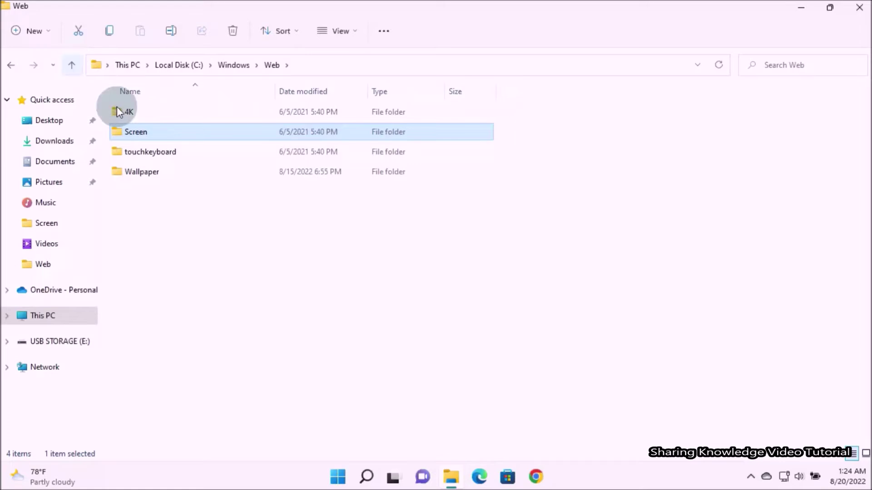
double_click(157, 151)
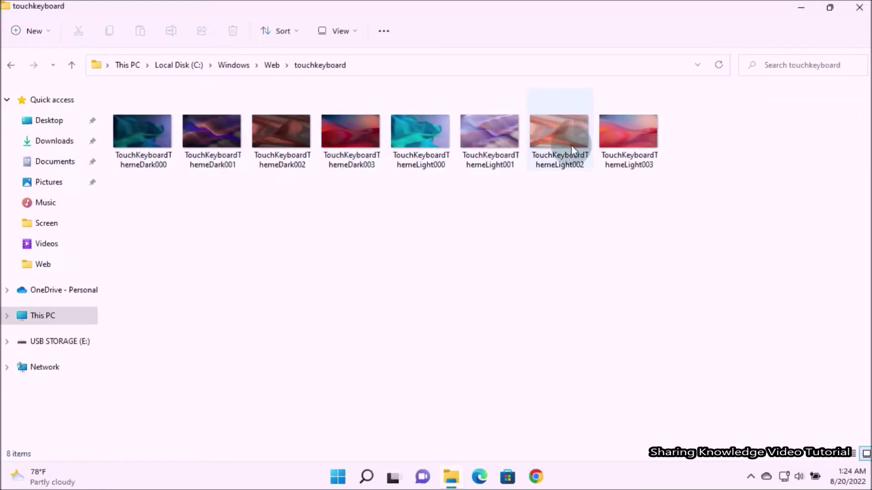
click(74, 65)
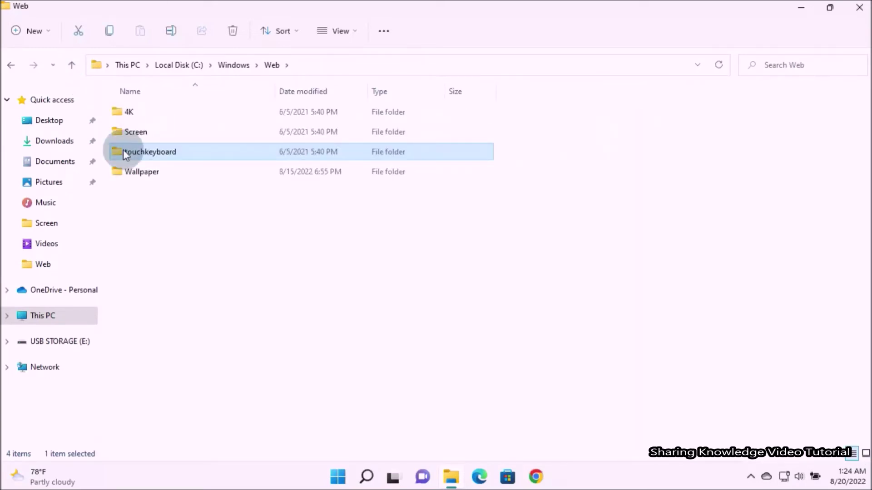
double_click(132, 170)
- Browse the Captured Motion, Flow and Glow wallpaper folders in turn
double_click(169, 113)
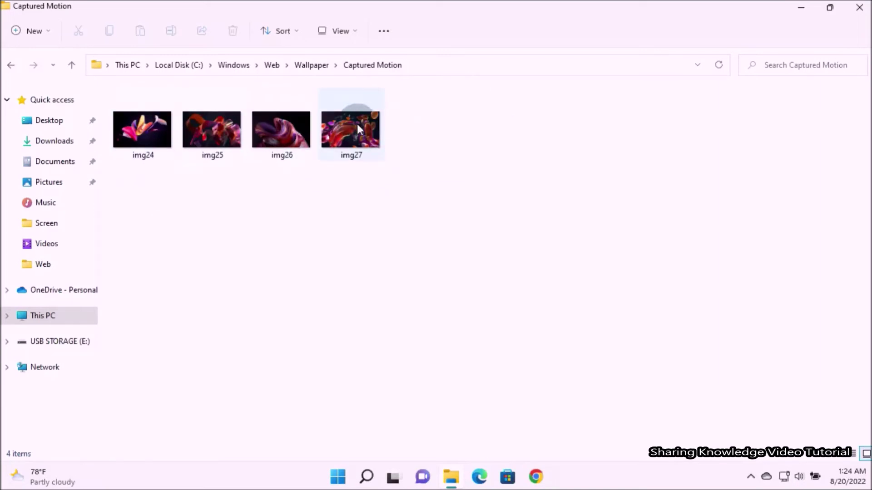
click(72, 65)
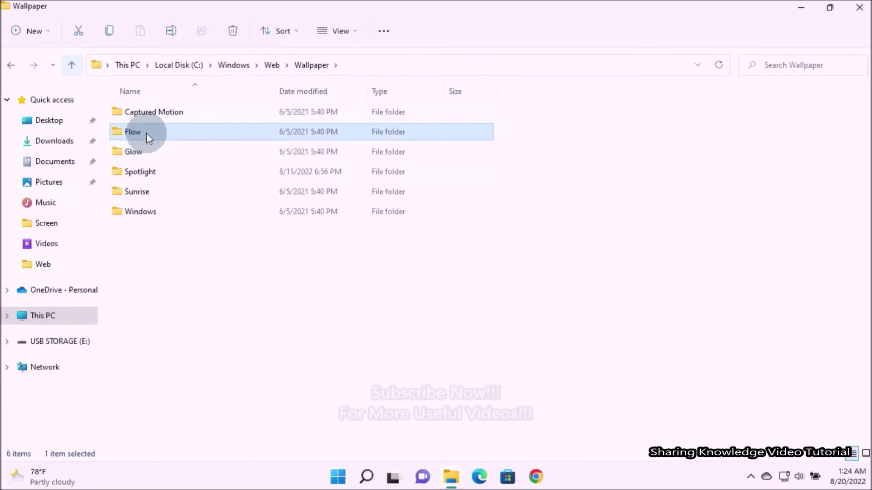
double_click(146, 133)
click(72, 65)
click(146, 153)
double_click(146, 153)
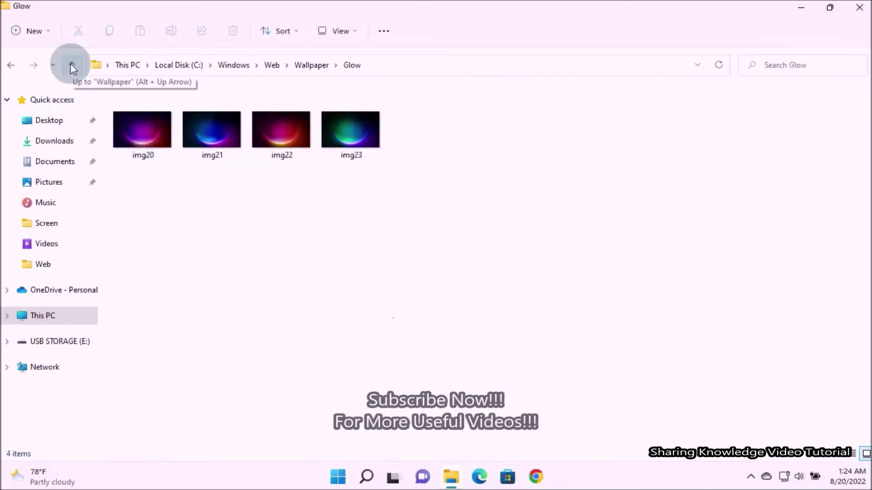
click(70, 64)
- Browse the Spotlight, Sunrise and Windows wallpaper folders, then return to Web
double_click(141, 172)
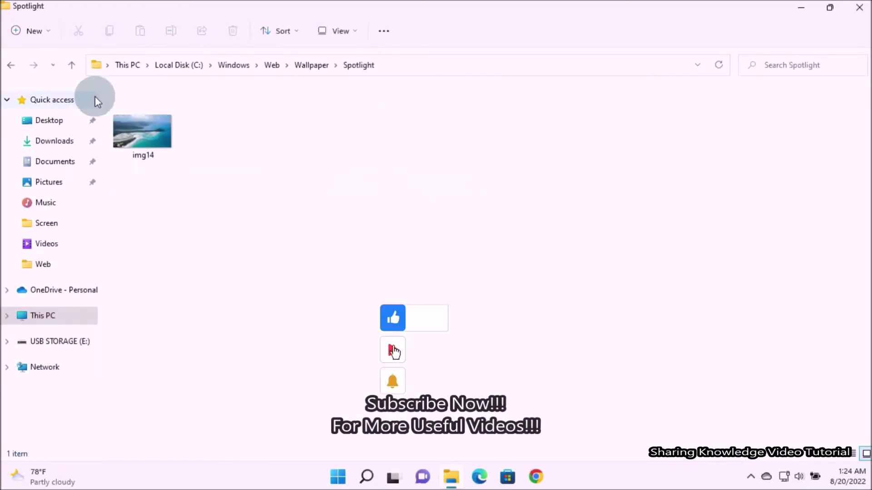
click(71, 65)
double_click(141, 192)
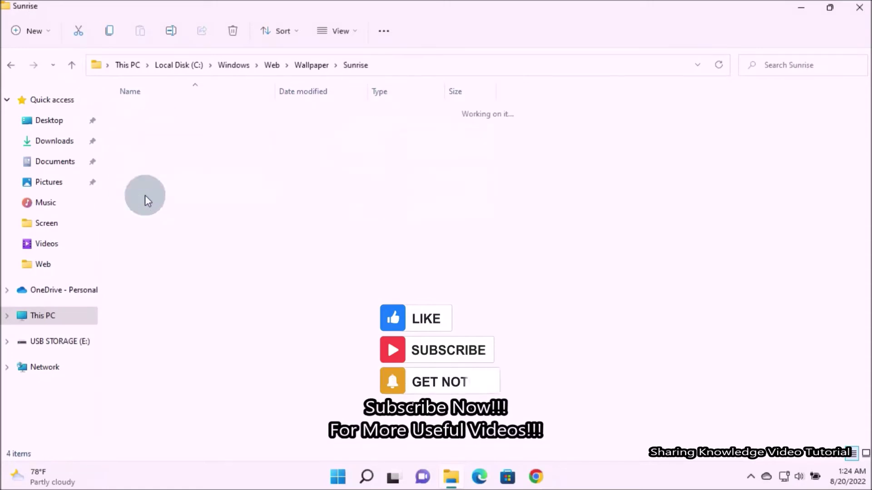
click(71, 64)
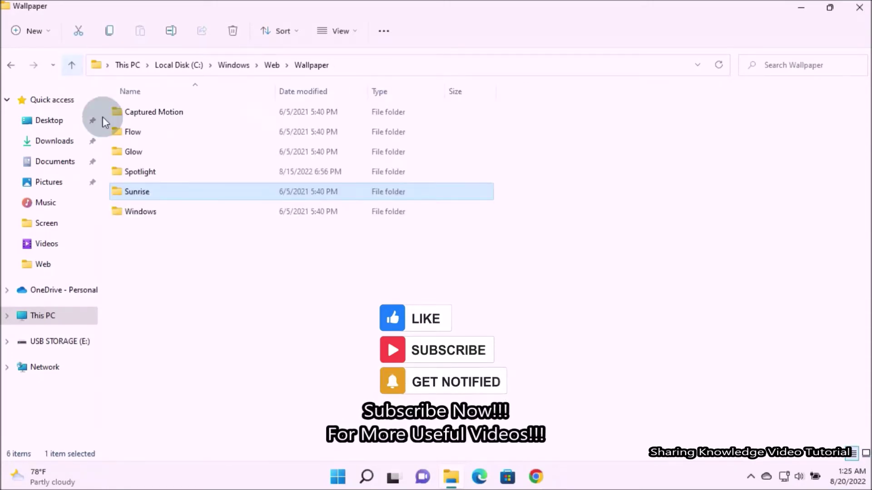
double_click(141, 211)
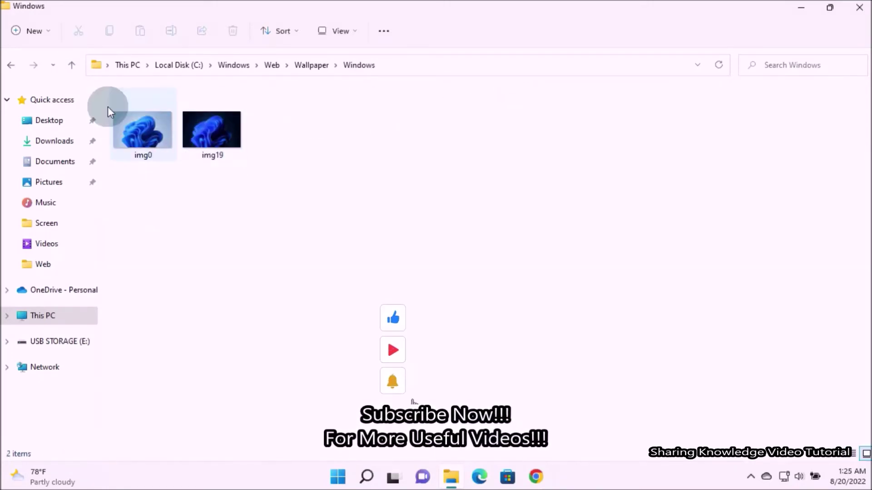
click(72, 65)
click(140, 211)
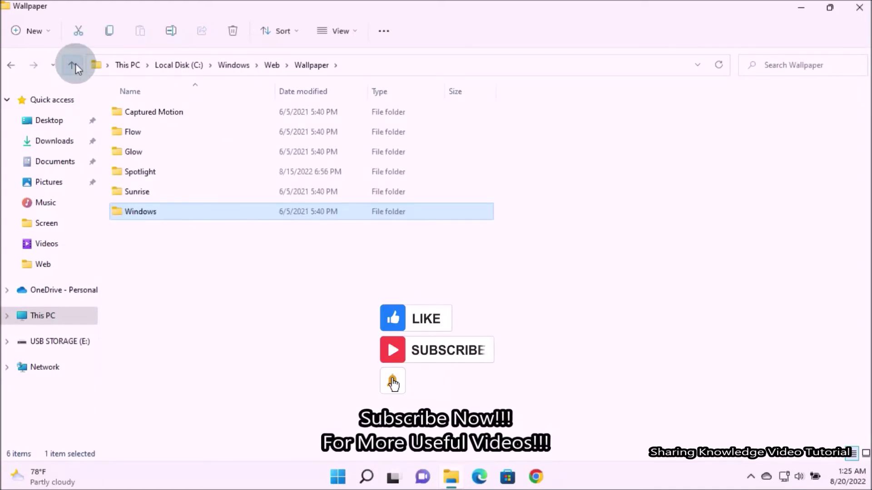
click(71, 65)
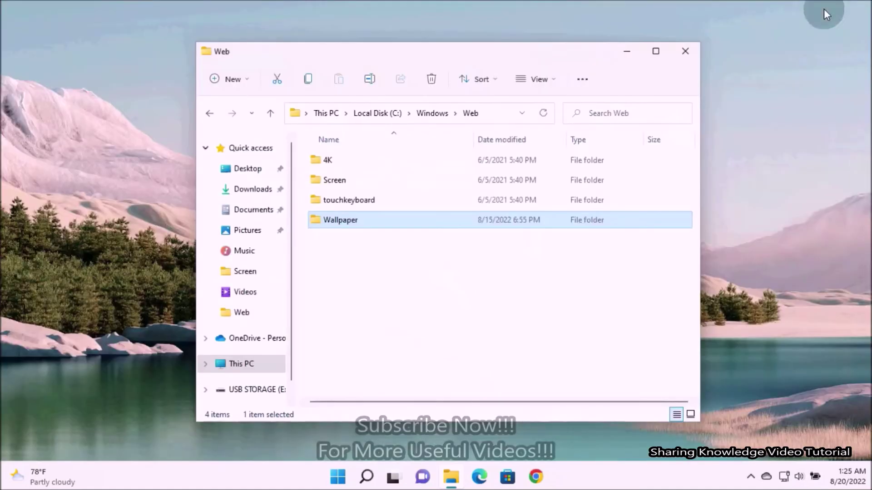
- Close the File Explorer window showing the Web folder
click(686, 43)
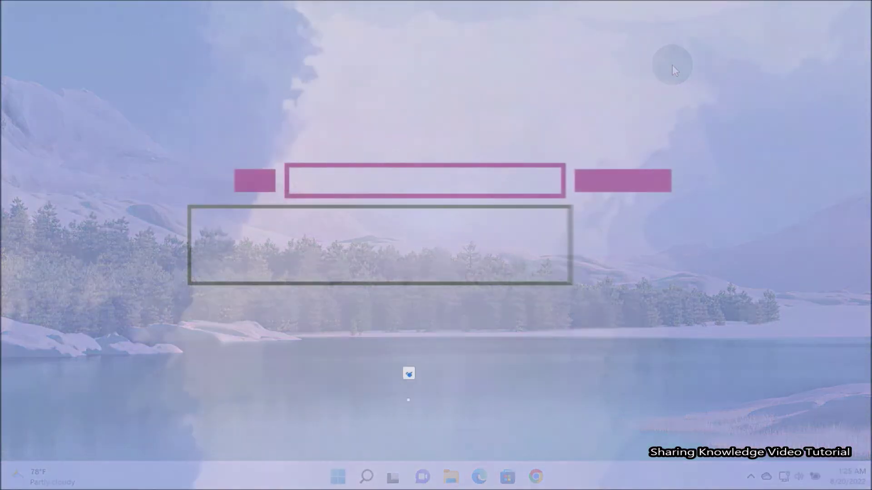